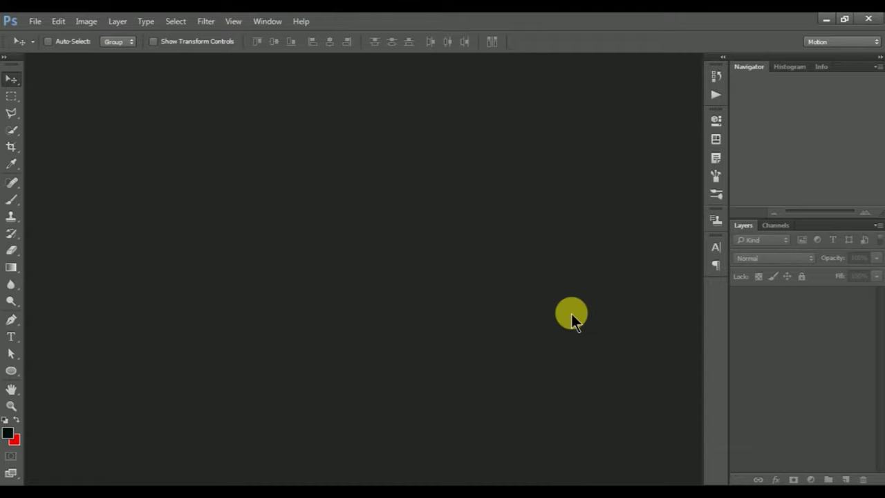
Activate the Blur tool with a 150 px brush at 40% strength in Normal mode
{"action": "left_click", "coordinate": [11, 284]}
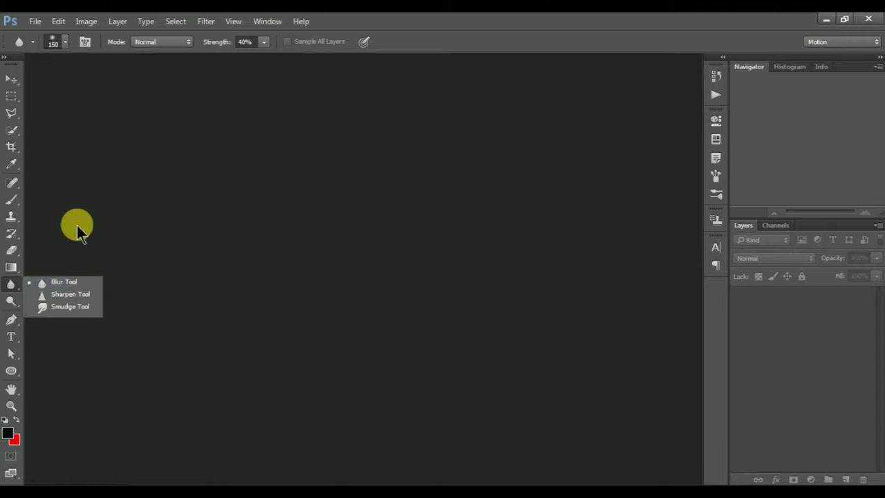
{"action": "left_click", "coordinate": [34, 21]}
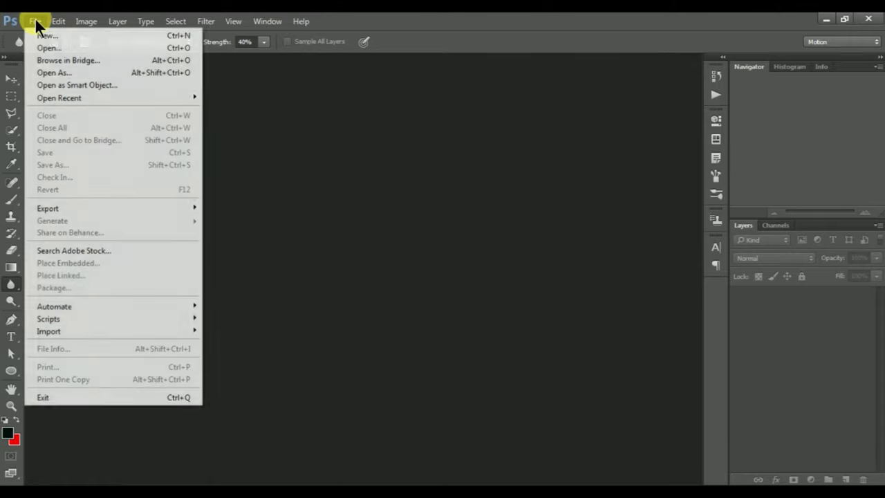
Open hebeschiebetuer_maxi_1.jpg from the Photos folder
{"action": "left_click", "coordinate": [81, 47]}
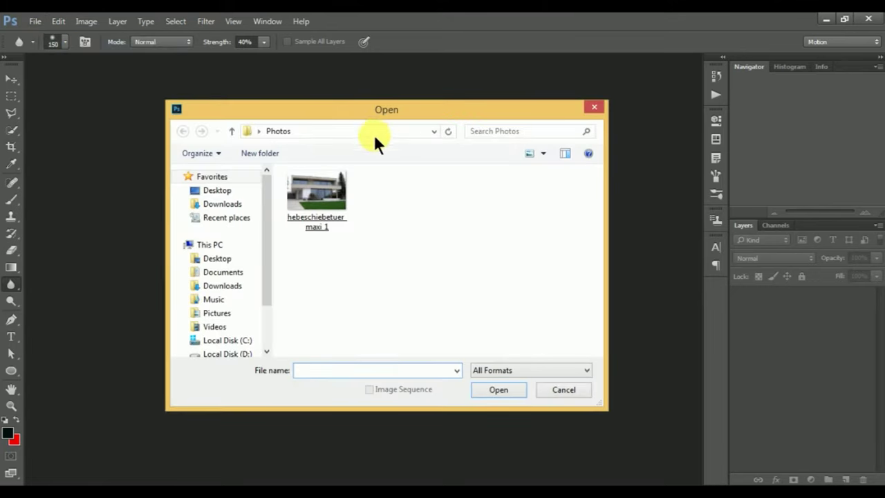
{"action": "double_click", "coordinate": [320, 201]}
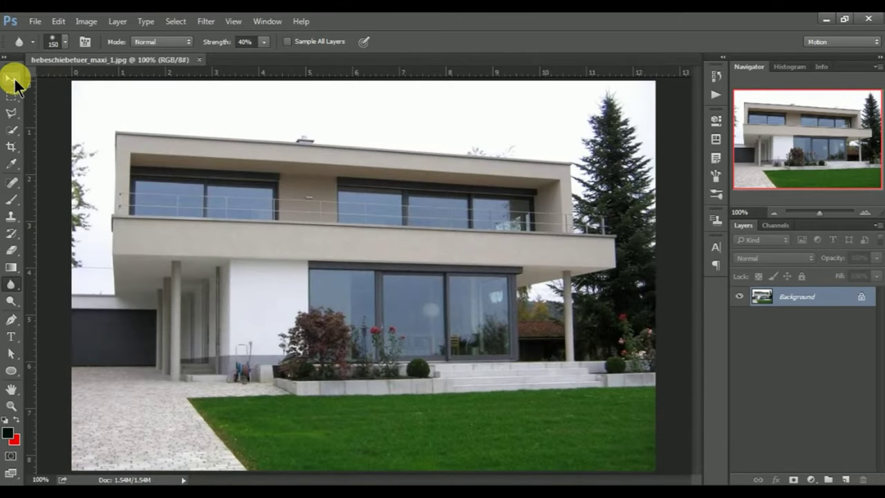
{"action": "left_click", "coordinate": [11, 79]}
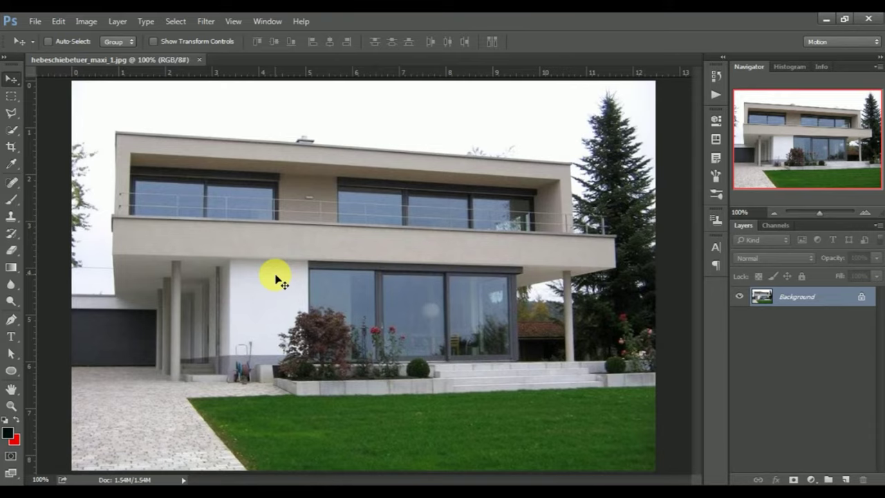
{"action": "left_click", "coordinate": [16, 119]}
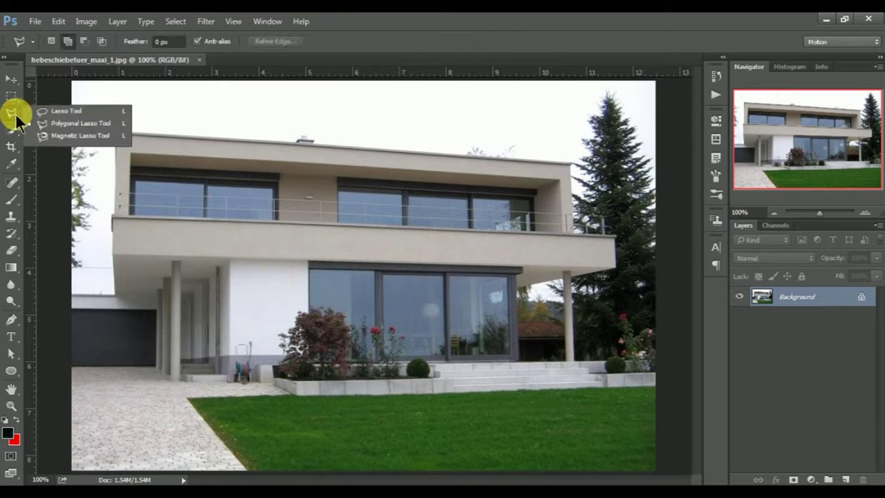
Trace a closed Polygonal Lasso selection around the house, balcony and driveway, excluding sky and tree
{"action": "left_click", "coordinate": [93, 124]}
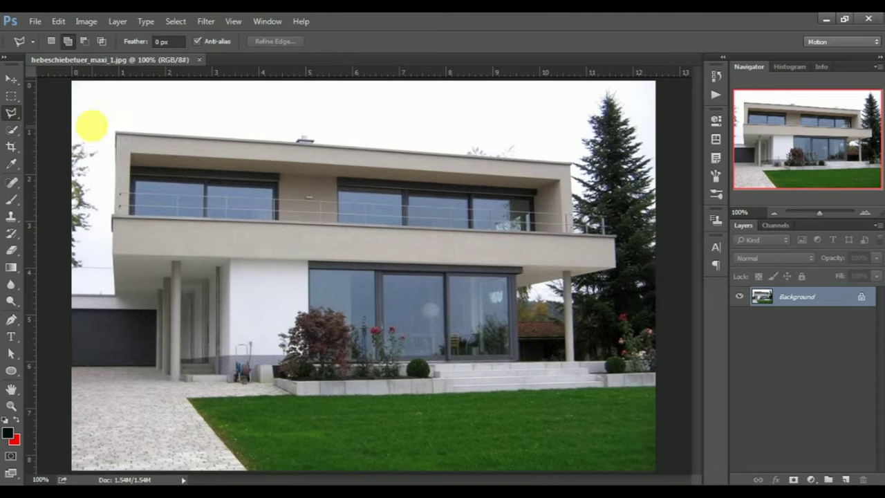
{"action": "left_click", "coordinate": [74, 269]}
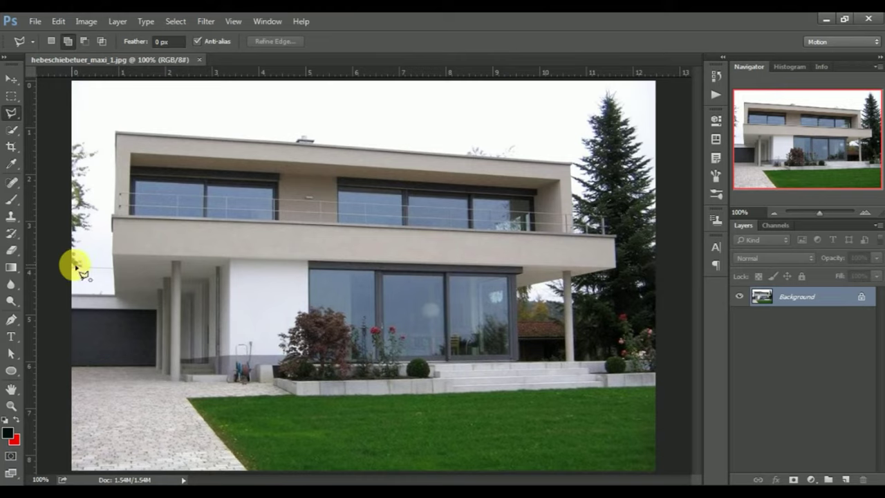
{"action": "left_click", "coordinate": [113, 269]}
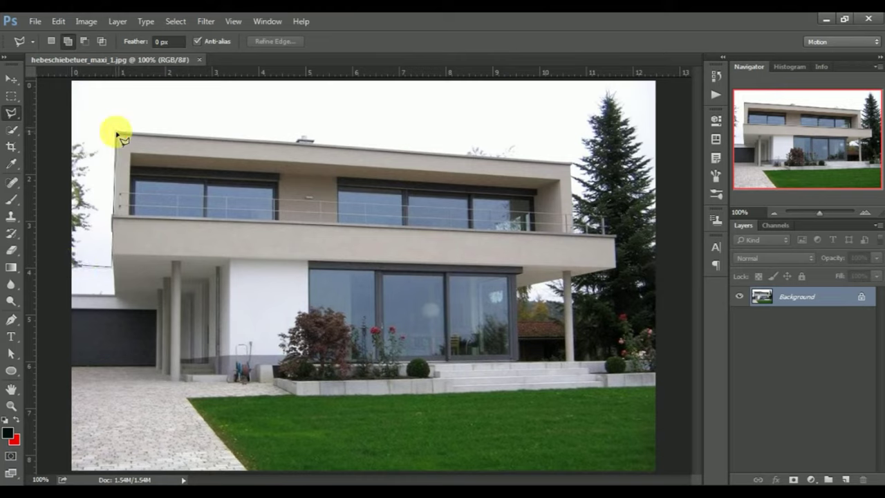
{"action": "left_click", "coordinate": [116, 134]}
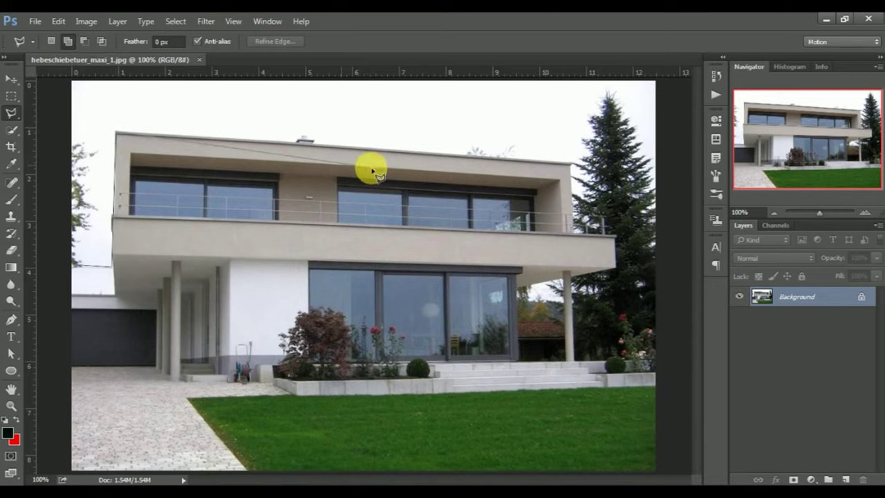
{"action": "left_click", "coordinate": [572, 163]}
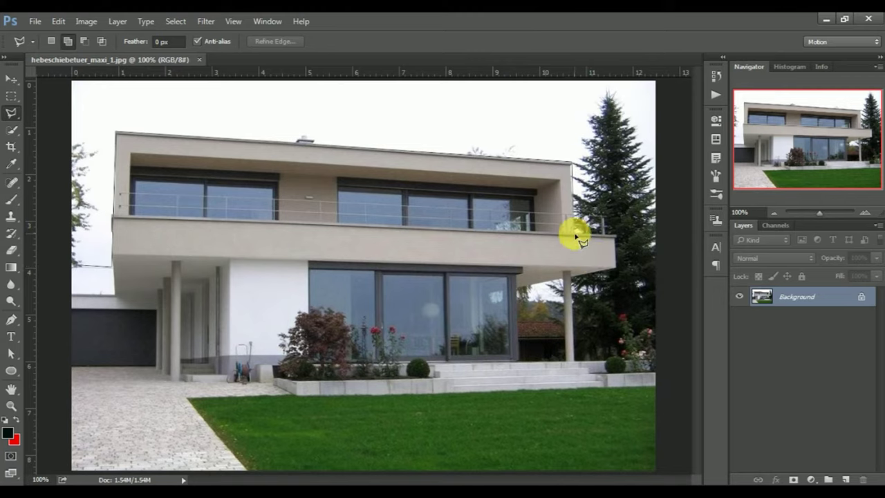
{"action": "left_click", "coordinate": [617, 238]}
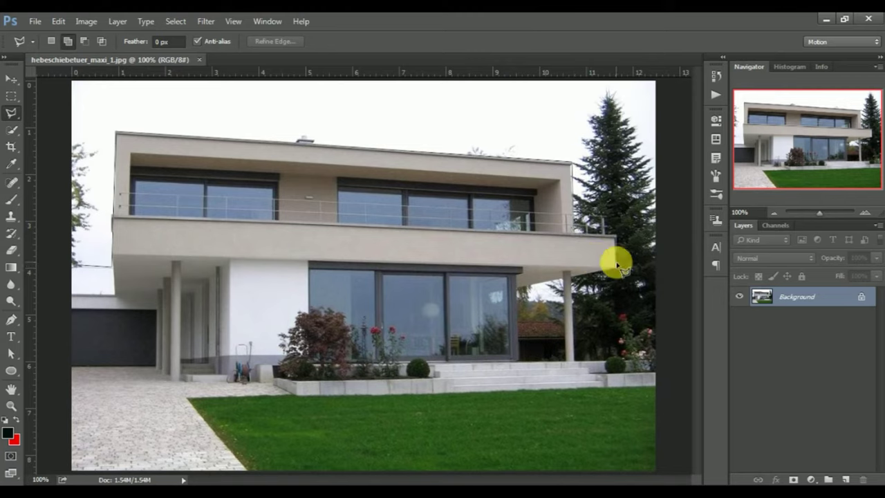
{"action": "left_click", "coordinate": [617, 270]}
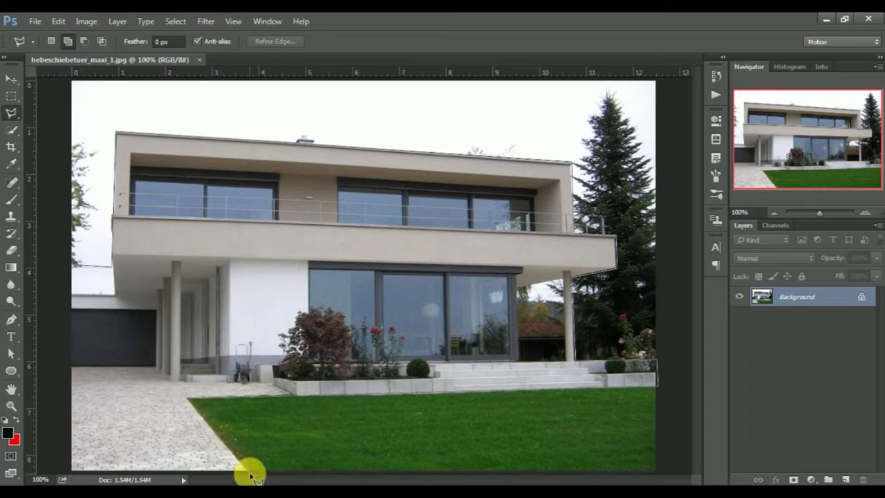
{"action": "left_click", "coordinate": [70, 471]}
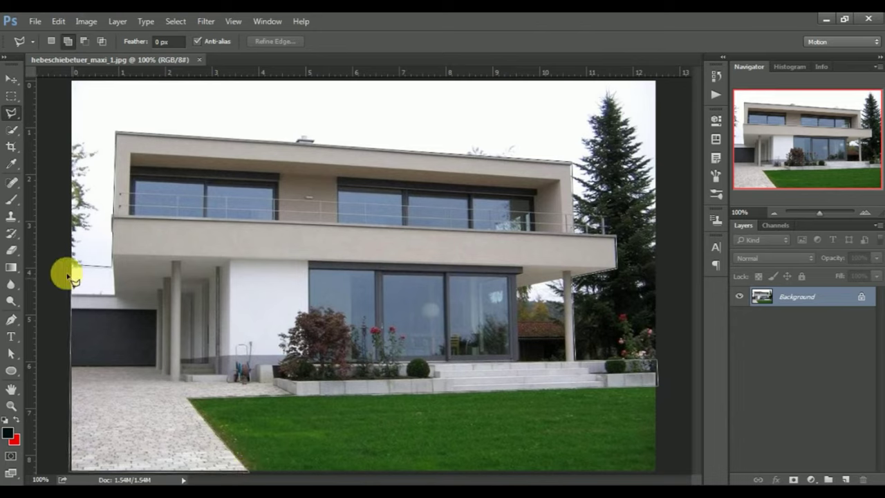
{"action": "double_click", "coordinate": [72, 266]}
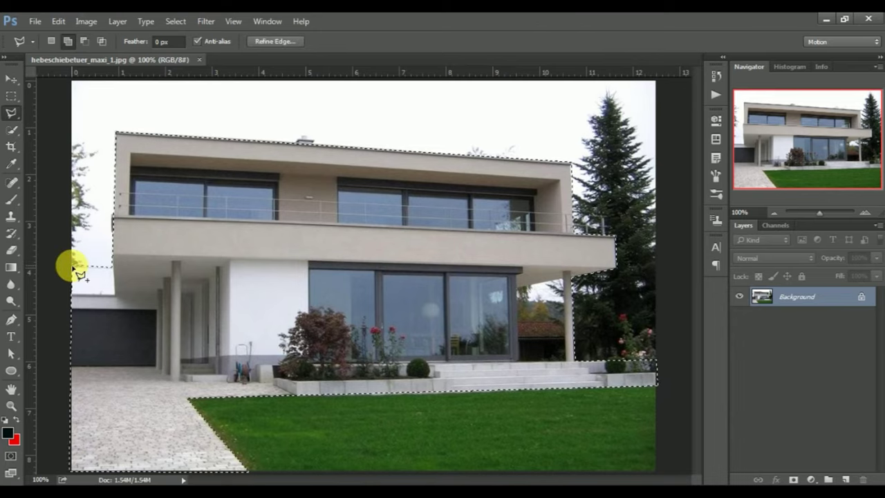
Copy the selected house to the clipboard
{"action": "left_click", "coordinate": [10, 79]}
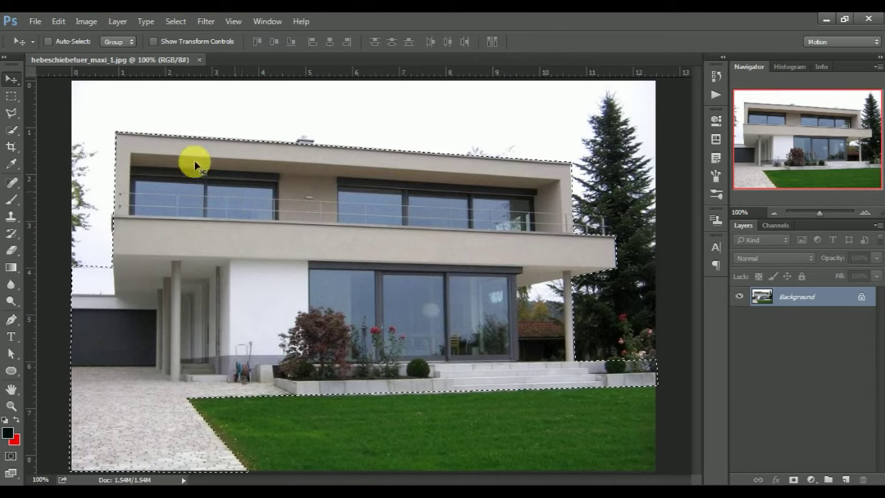
{"action": "left_click", "coordinate": [61, 21]}
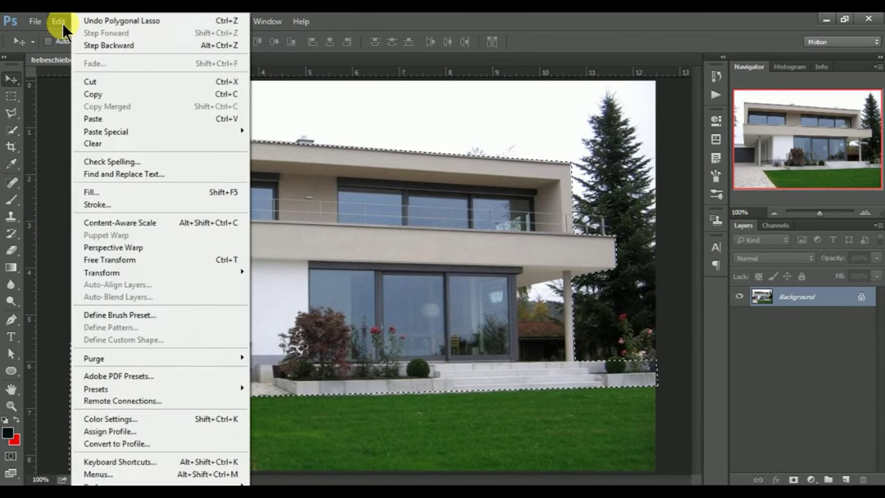
{"action": "left_click", "coordinate": [104, 94]}
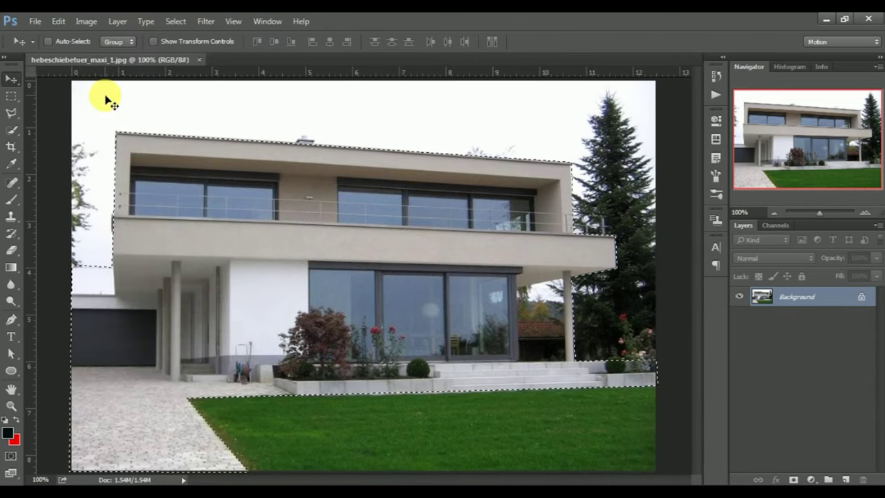
Create a new white-background 899 × 522 px, 72 ppi document
{"action": "left_click", "coordinate": [33, 21]}
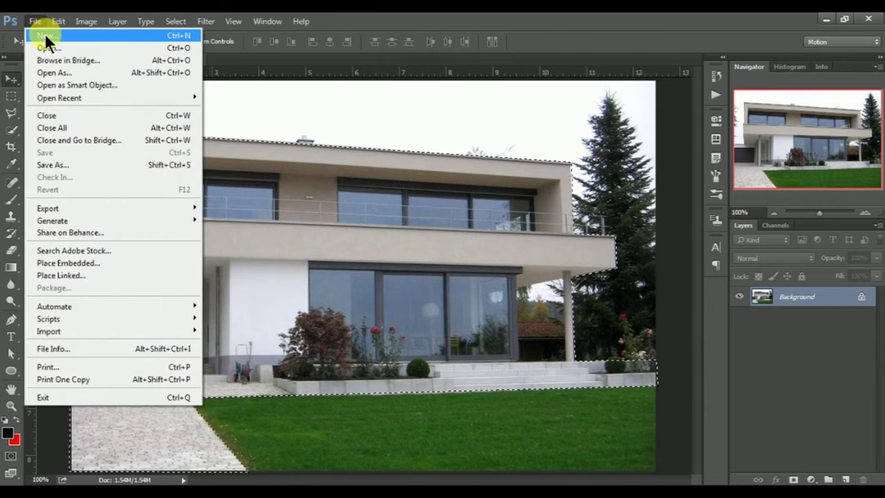
{"action": "left_click", "coordinate": [44, 33]}
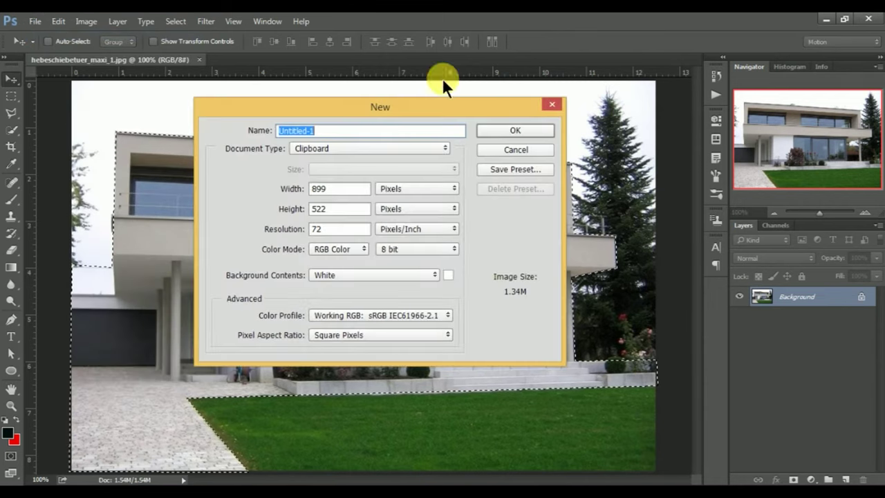
{"action": "left_click", "coordinate": [519, 124]}
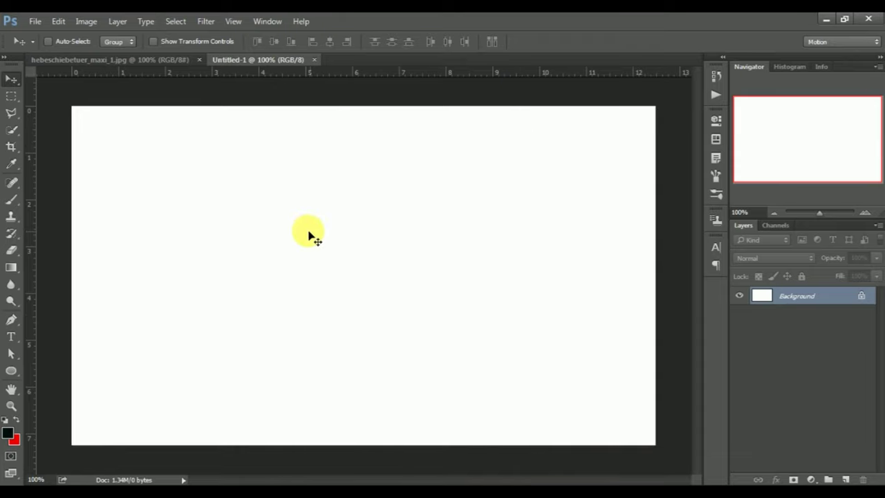
{"action": "left_click", "coordinate": [58, 26]}
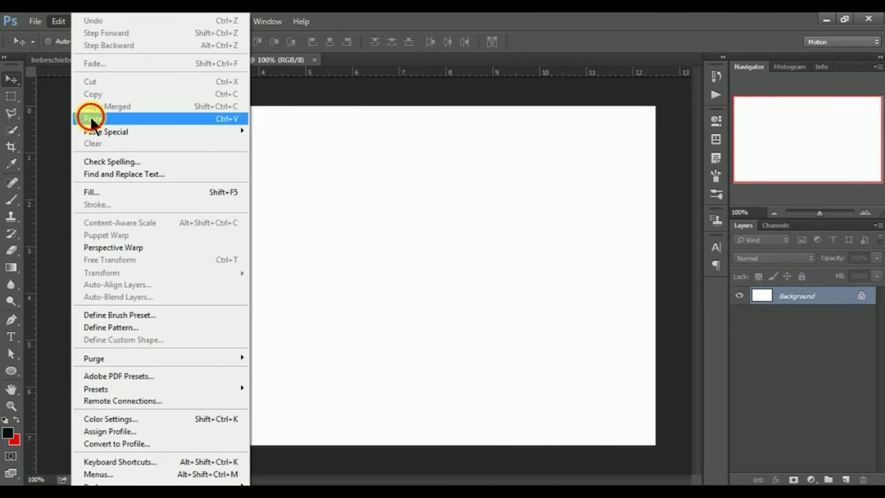
Paste the house as Layer 1 and zoom to 200% on its upper-right corner
{"action": "left_click", "coordinate": [90, 115]}
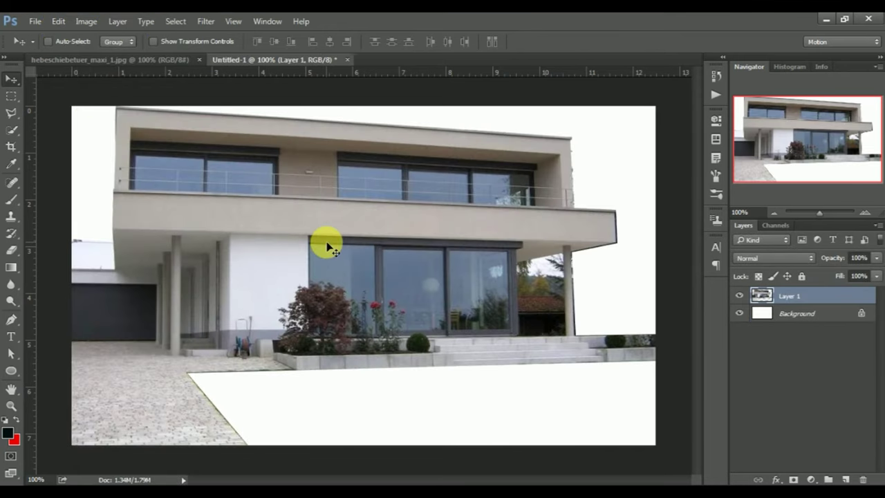
{"action": "left_click", "coordinate": [14, 406]}
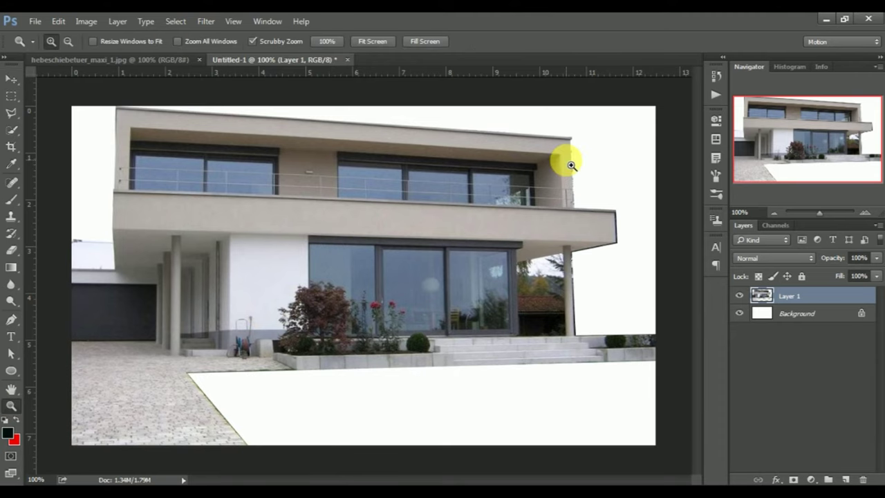
{"action": "left_click", "coordinate": [570, 164]}
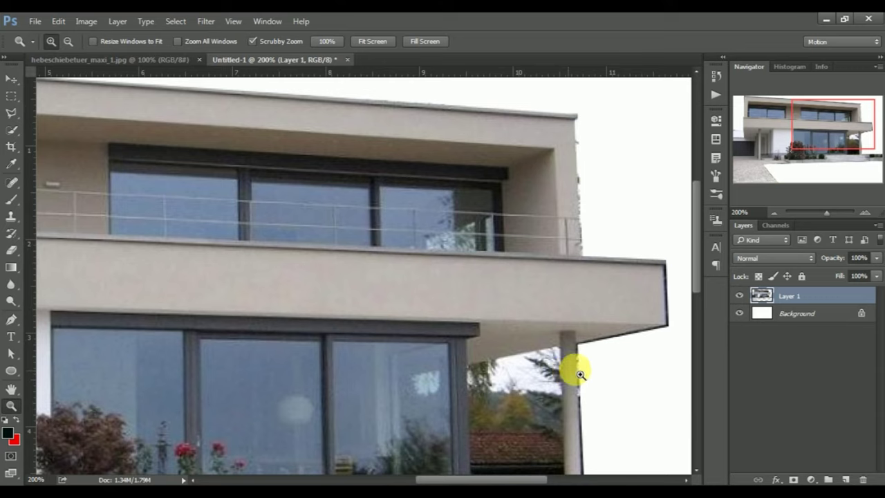
Pan along the house's edges to inspect them, then zoom back out to 100%
{"action": "left_click", "coordinate": [13, 81]}
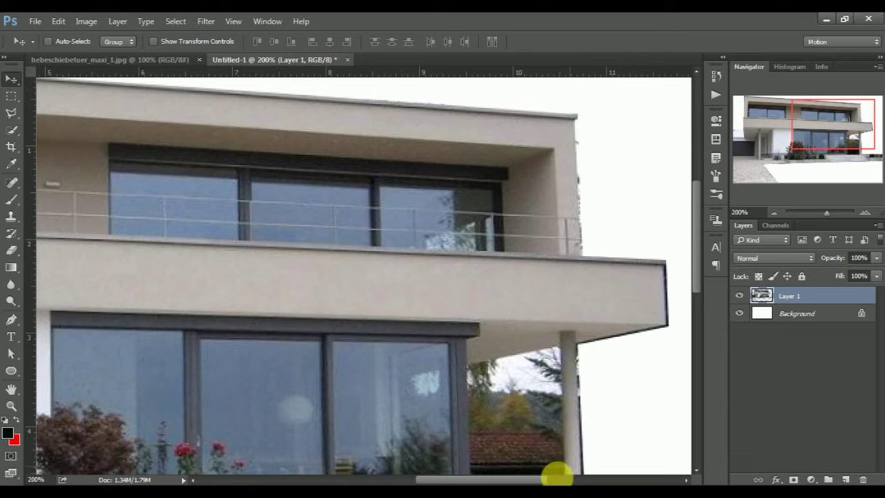
{"action": "left_click_drag", "start_coordinate": [510, 475], "coordinate": [389, 477]}
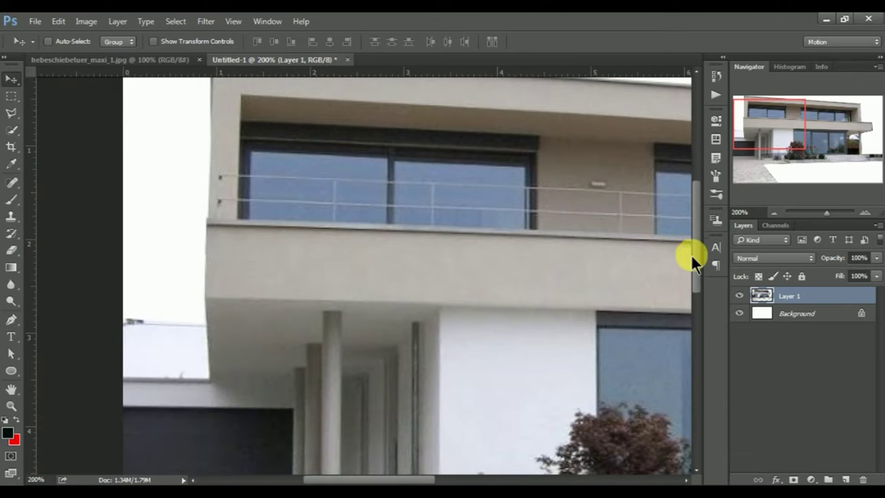
{"action": "mouse_move", "coordinate": [697, 251]}
{"action": "left_mouse_down"}
{"action": "mouse_move", "coordinate": [694, 208]}
{"action": "mouse_move", "coordinate": [695, 310]}
{"action": "left_mouse_up"}
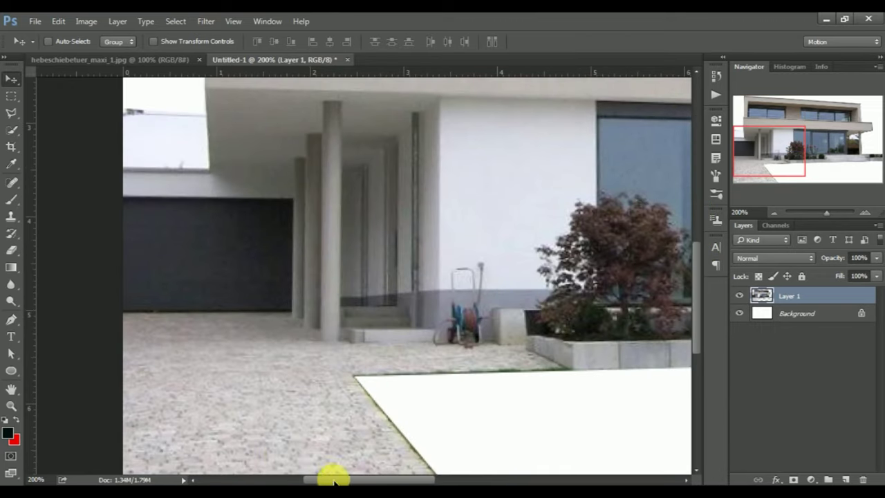
{"action": "left_click_drag", "start_coordinate": [318, 479], "coordinate": [395, 479]}
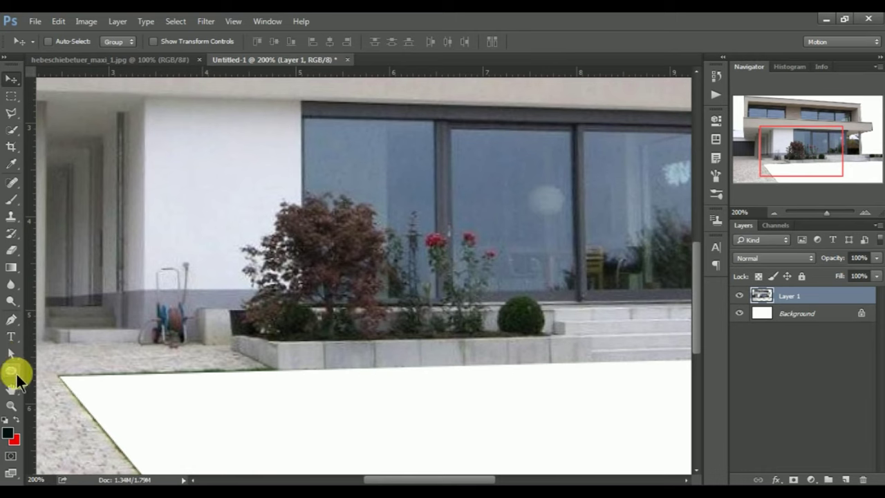
{"action": "left_click", "coordinate": [11, 406]}
{"action": "key", "text": "alt"}
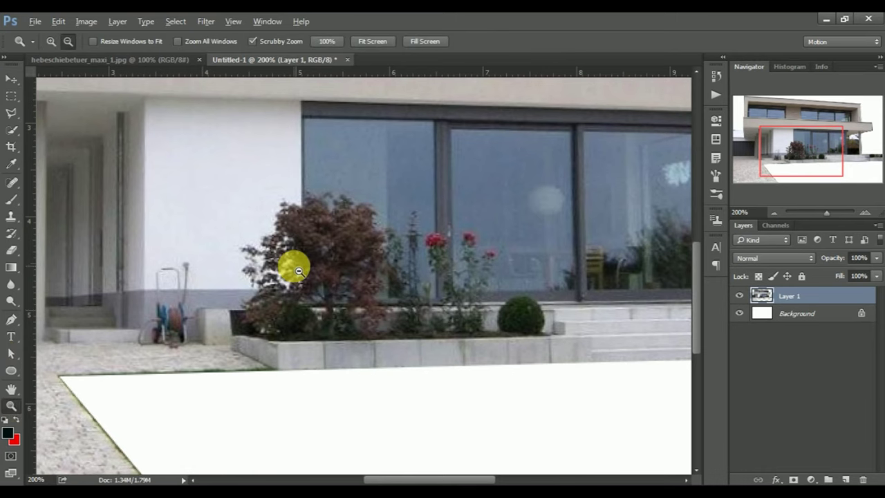
{"action": "left_click", "coordinate": [298, 271], "text": "alt"}
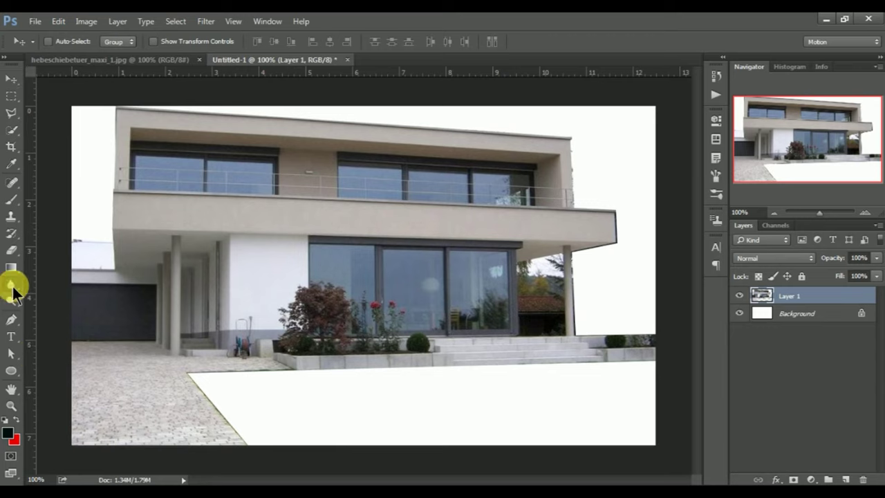
Blur along the balcony's left edge and the building's lower-right edge
{"action": "left_click", "coordinate": [12, 288]}
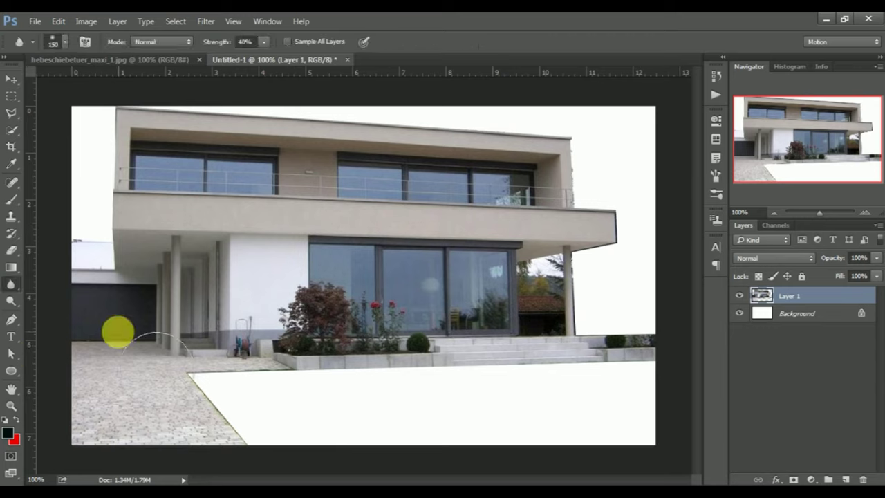
{"action": "left_click", "coordinate": [138, 262]}
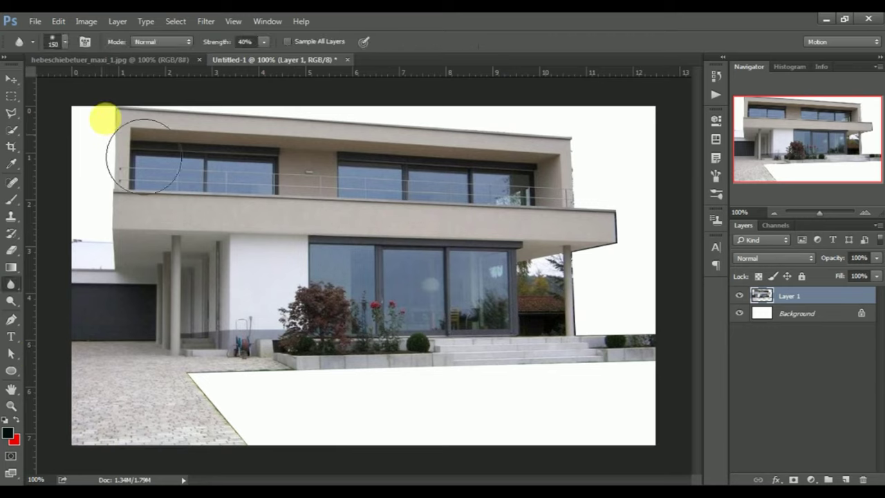
{"action": "left_click_drag", "start_coordinate": [149, 166], "coordinate": [128, 247]}
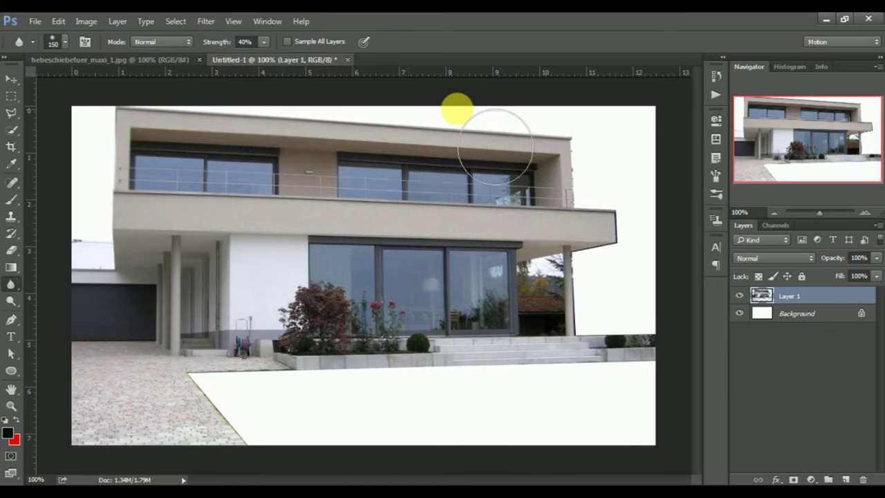
{"action": "left_click", "coordinate": [11, 79]}
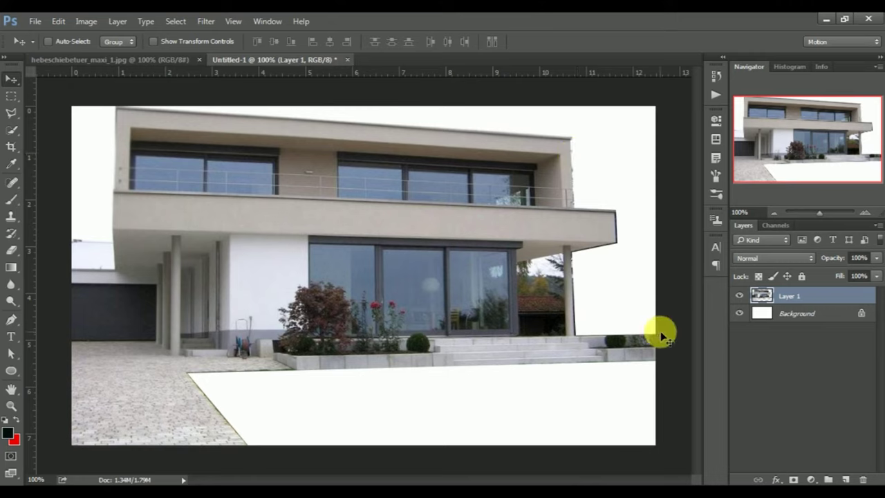
{"action": "left_click", "coordinate": [11, 284]}
{"action": "mouse_move", "coordinate": [618, 345]}
{"action": "left_mouse_down"}
{"action": "mouse_move", "coordinate": [616, 356]}
{"action": "mouse_move", "coordinate": [685, 354]}
{"action": "left_mouse_up"}
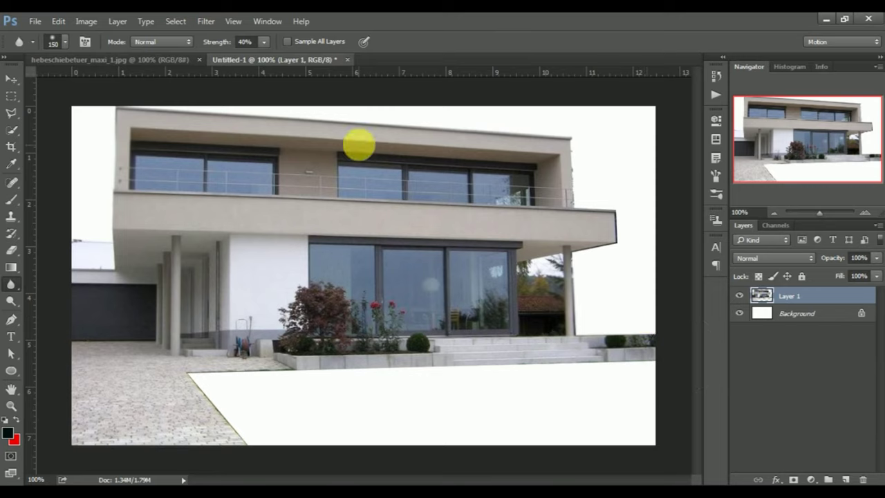
Lower the Blur tool strength to 26%
{"action": "left_click", "coordinate": [264, 42]}
{"action": "left_click_drag", "start_coordinate": [266, 55], "coordinate": [255, 54]}
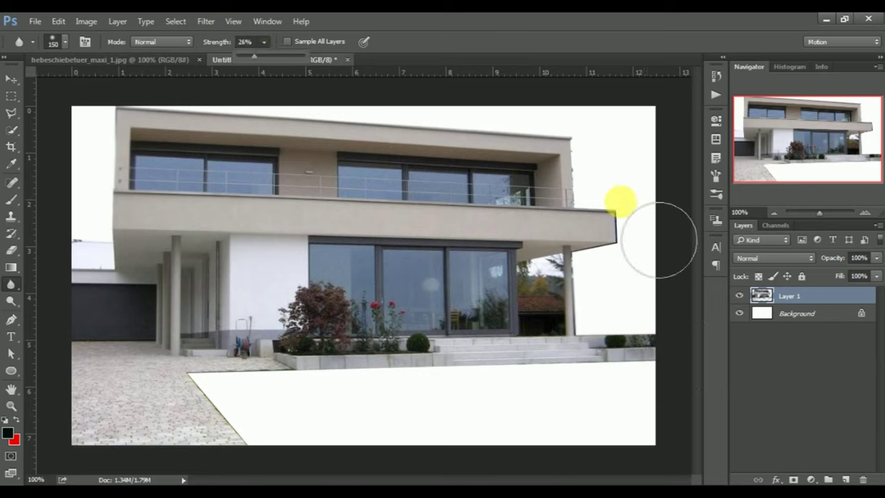
{"action": "left_click", "coordinate": [616, 207]}
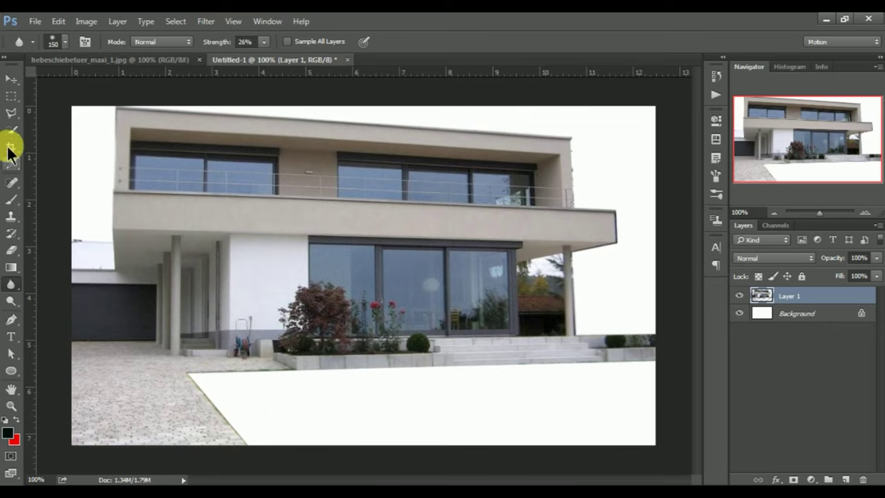
{"action": "left_click", "coordinate": [10, 80]}
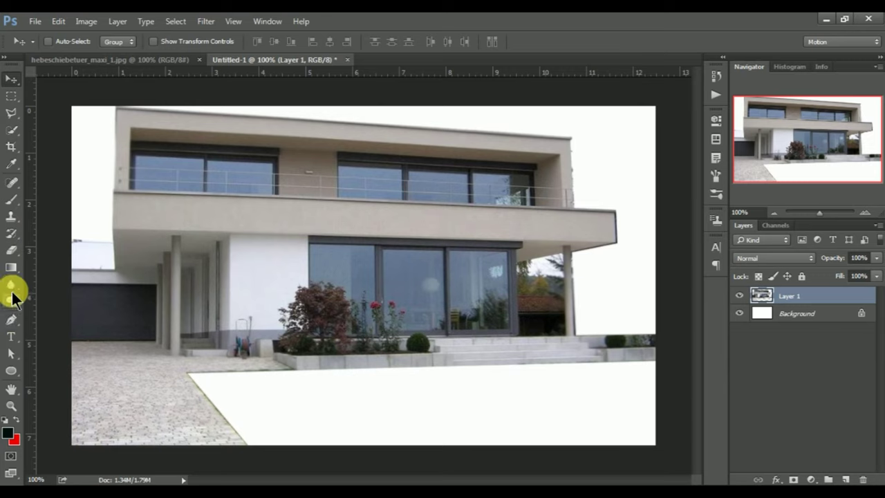
{"action": "left_click", "coordinate": [11, 284]}
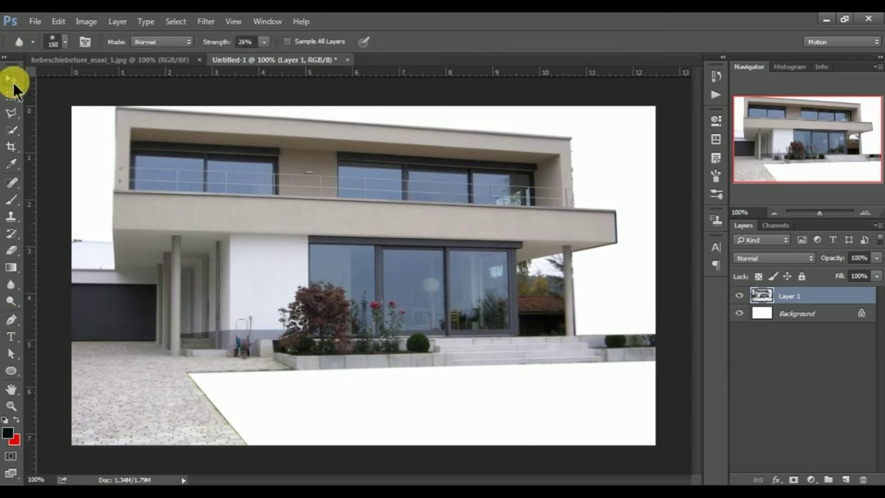
{"action": "left_click", "coordinate": [11, 80]}
{"action": "left_click", "coordinate": [10, 301]}
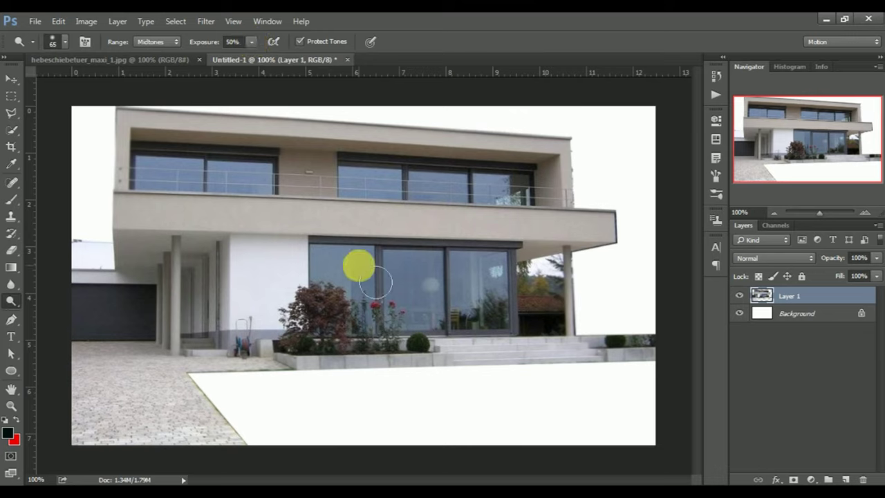
{"action": "left_click", "coordinate": [11, 80]}
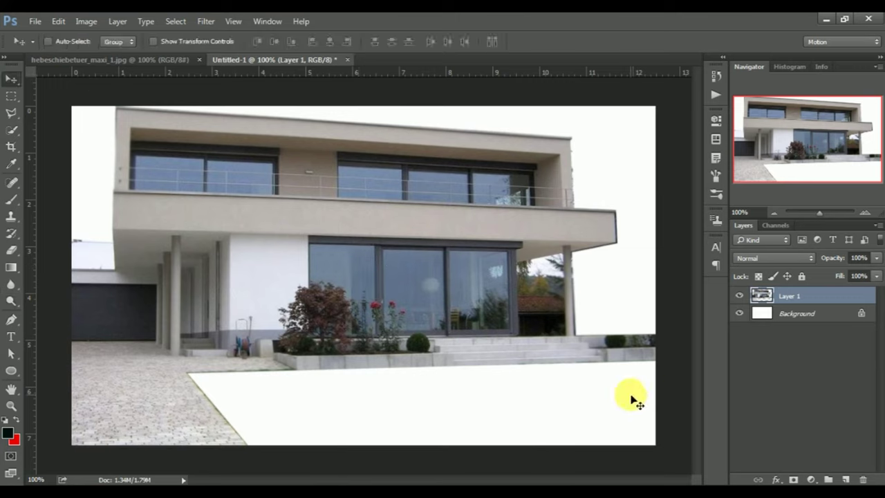